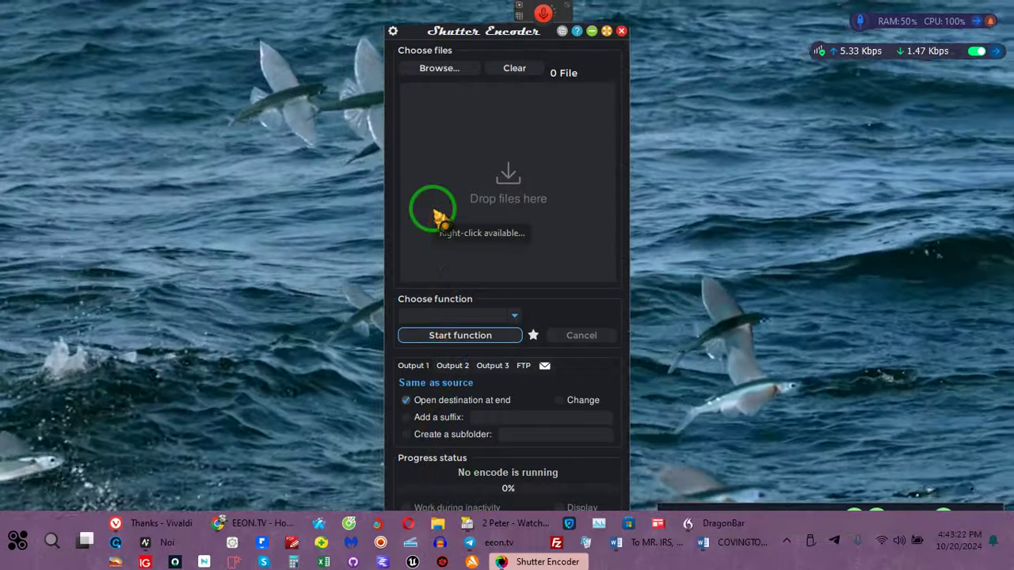
- Open the Videos folder inside ZD Soft in File Explorer
{"action": "left_click", "coordinate": [436, 216]}
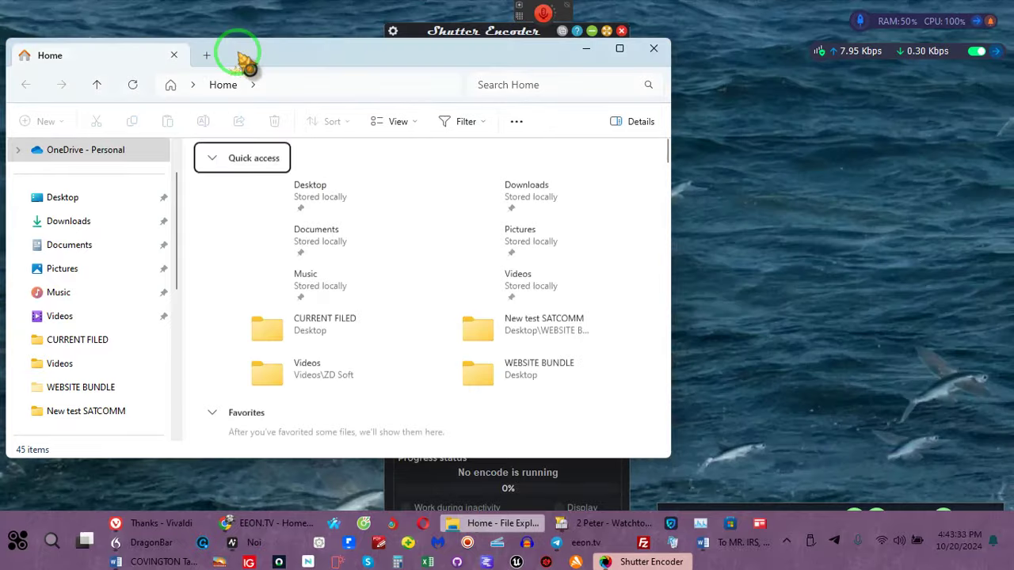
{"action": "left_click_drag", "start_coordinate": [240, 52], "coordinate": [573, 31]}
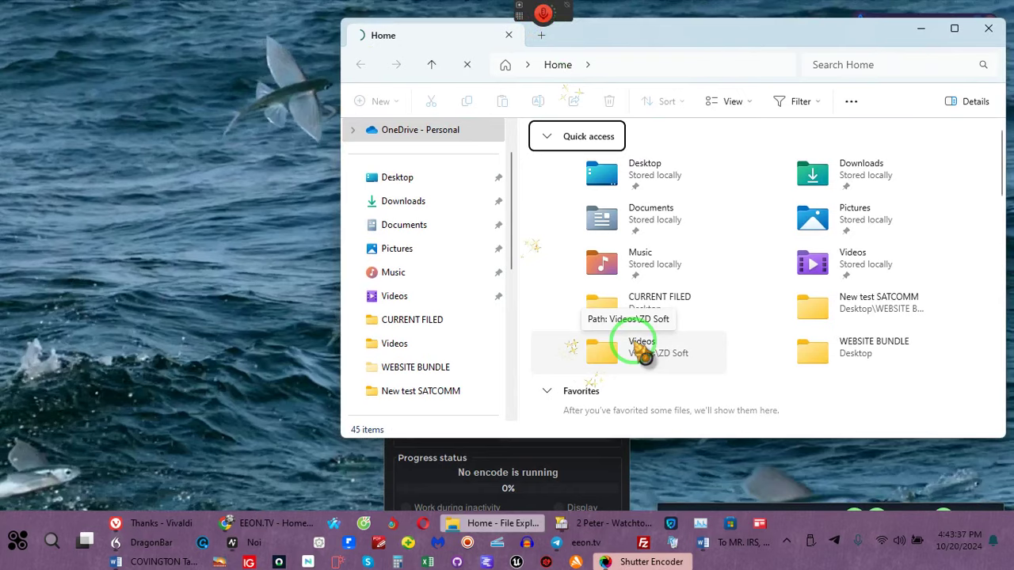
{"action": "left_click", "coordinate": [642, 349]}
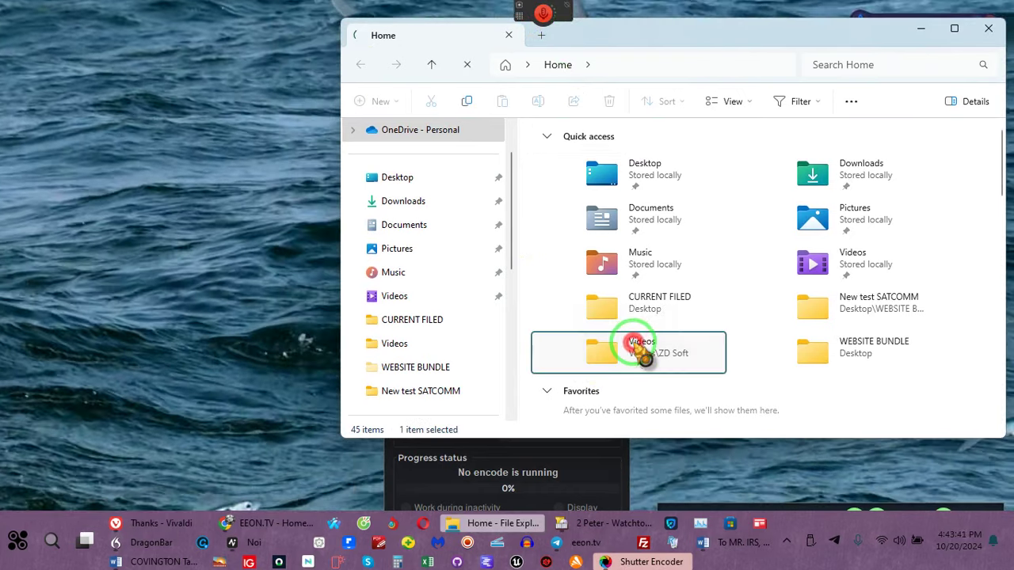
{"action": "double_click", "coordinate": [640, 350]}
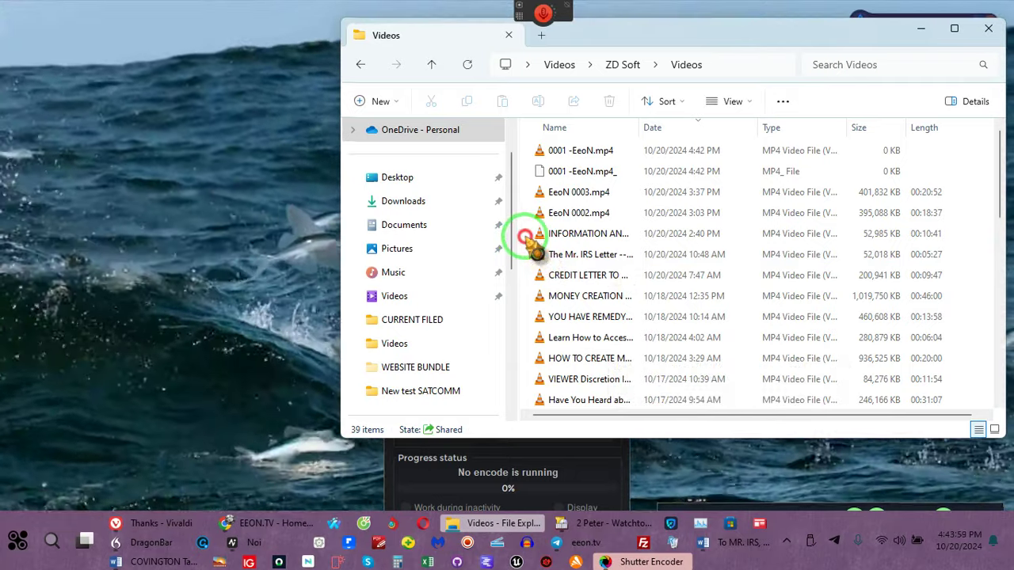
- Add EeoN 0003.mp4, EeoN 0002.mp4 and the INFORMATION AND PROOF video to Shutter Encoder's file list, accepting the invalid-characters warning
{"action": "left_click", "coordinate": [527, 234]}
{"action": "left_click_drag", "start_coordinate": [572, 188], "coordinate": [573, 191]}
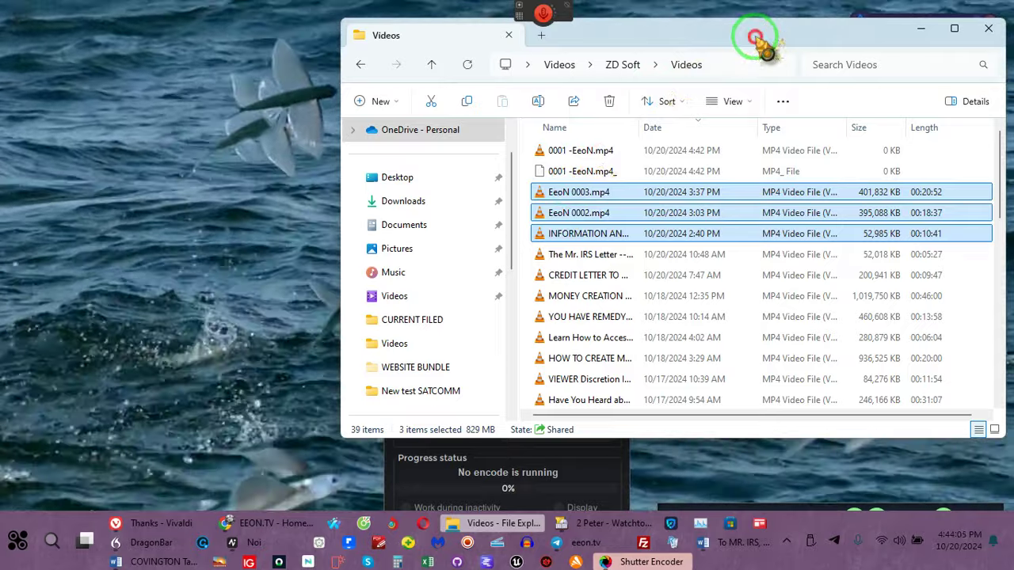
{"action": "left_click_drag", "start_coordinate": [757, 38], "coordinate": [446, 72]}
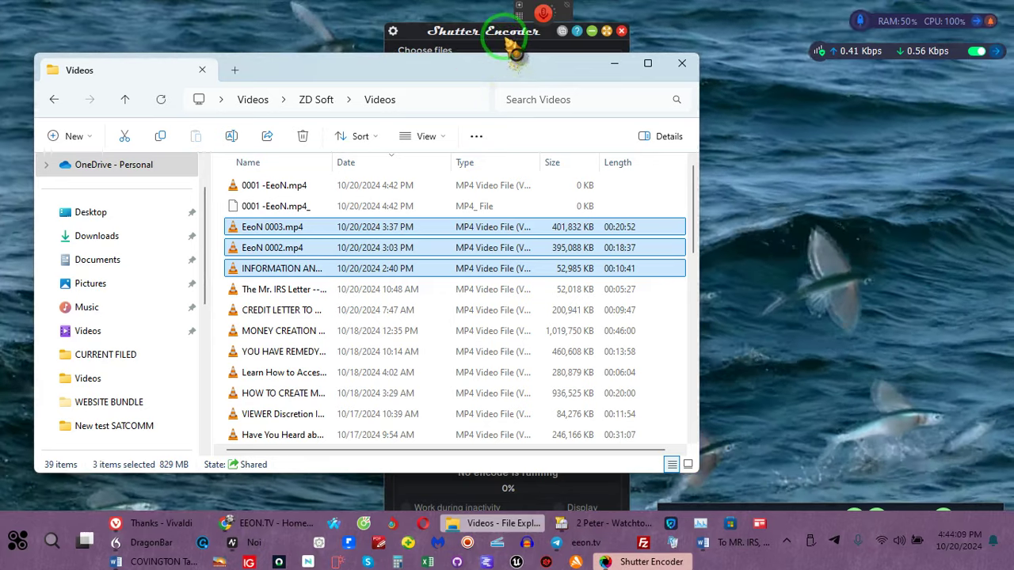
{"action": "left_click_drag", "start_coordinate": [511, 33], "coordinate": [805, 33]}
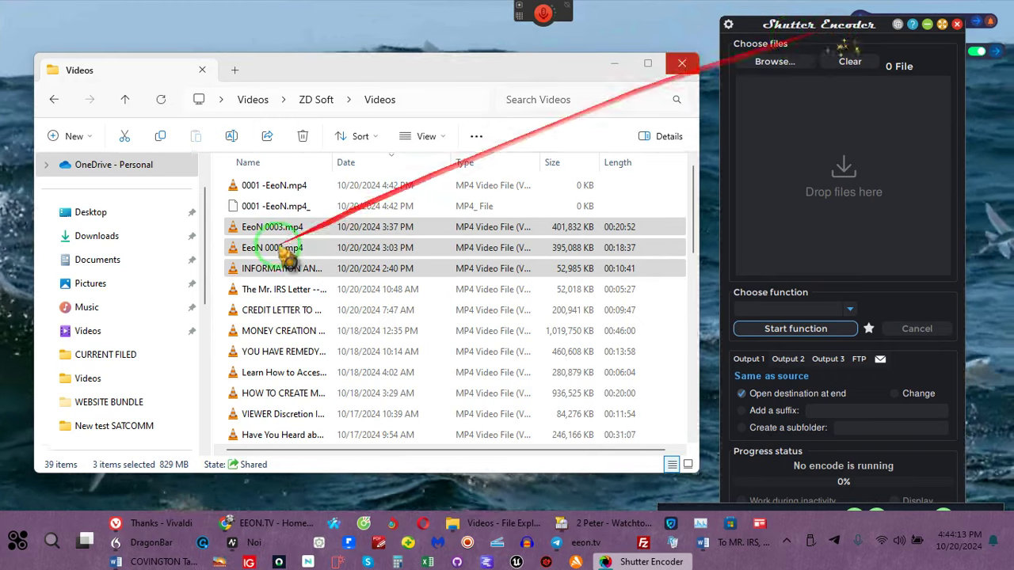
{"action": "left_click_drag", "start_coordinate": [270, 255], "coordinate": [819, 145]}
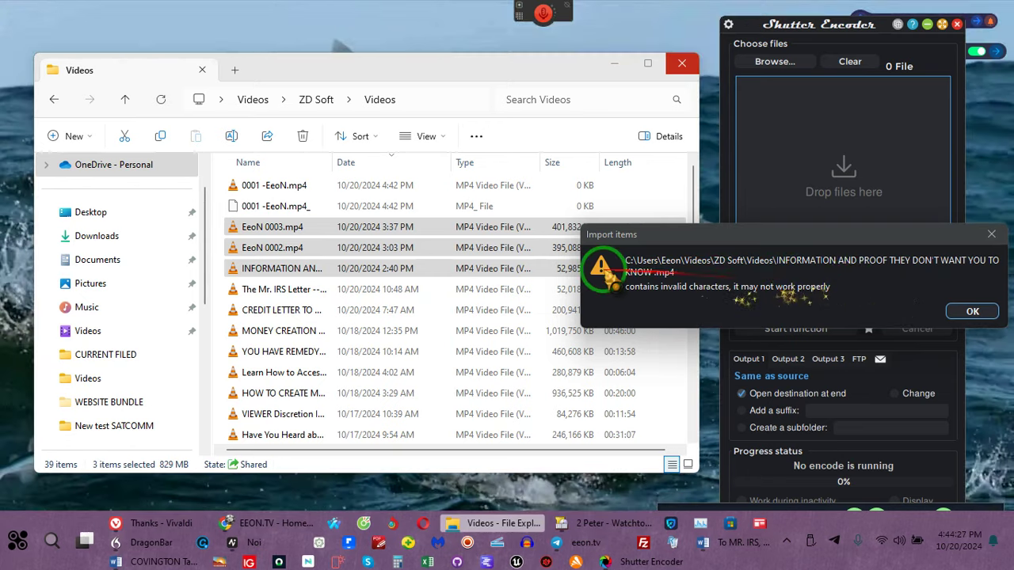
{"action": "left_click", "coordinate": [321, 276]}
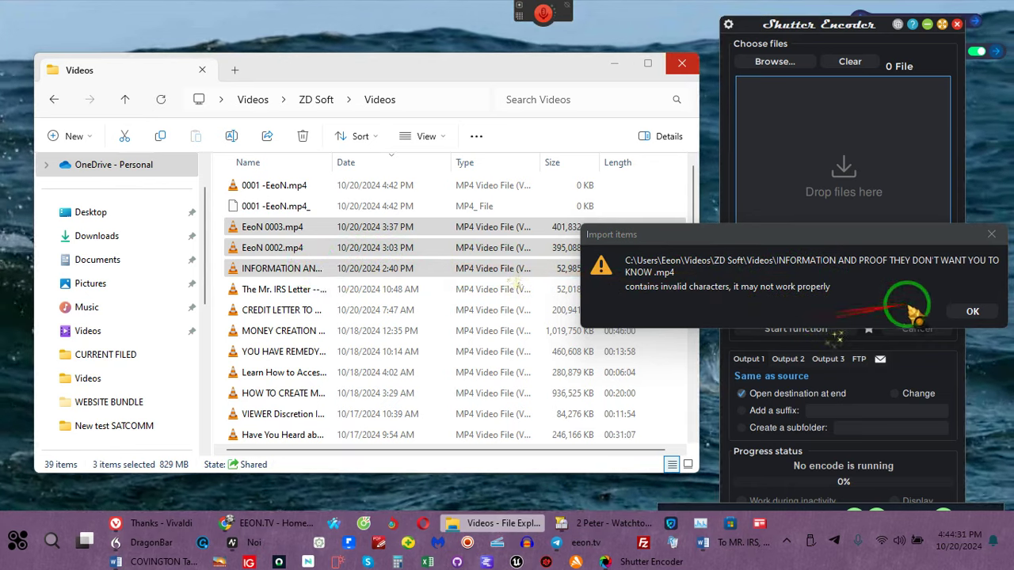
{"action": "left_click", "coordinate": [972, 312]}
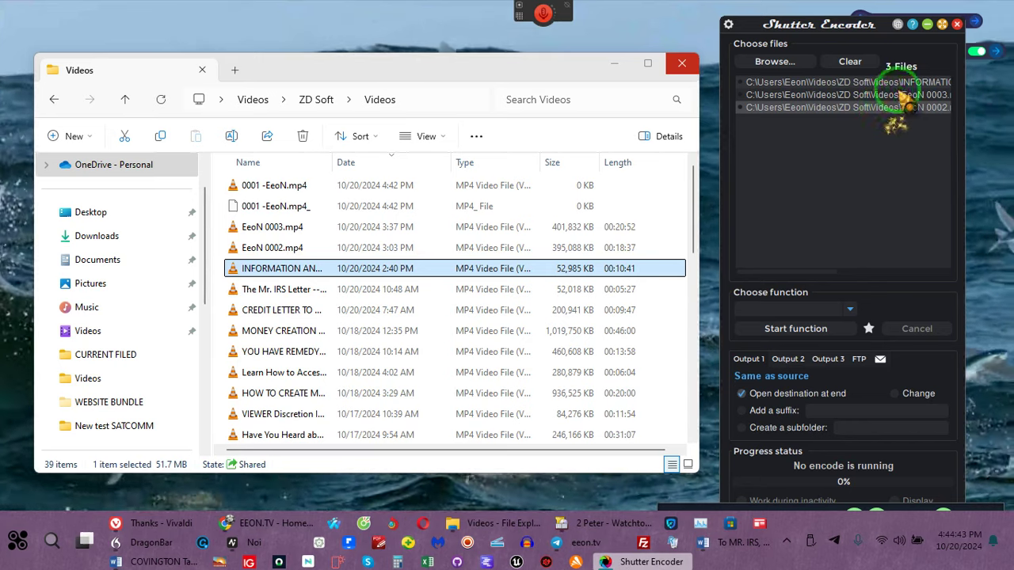
- Close the Videos folder window and choose Merge as the function for the three files in Shutter Encoder
{"action": "left_click", "coordinate": [285, 267]}
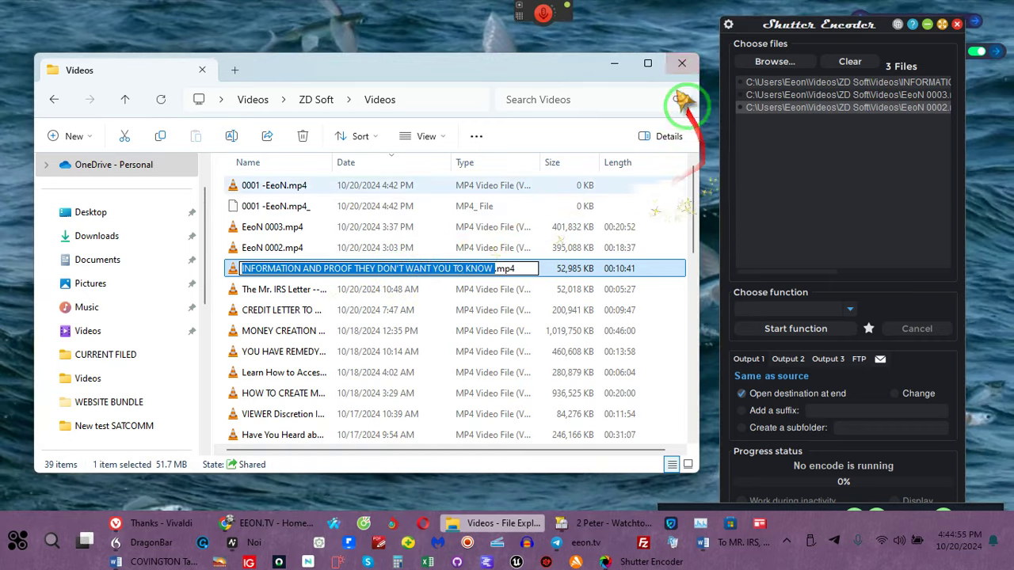
{"action": "left_click", "coordinate": [682, 63]}
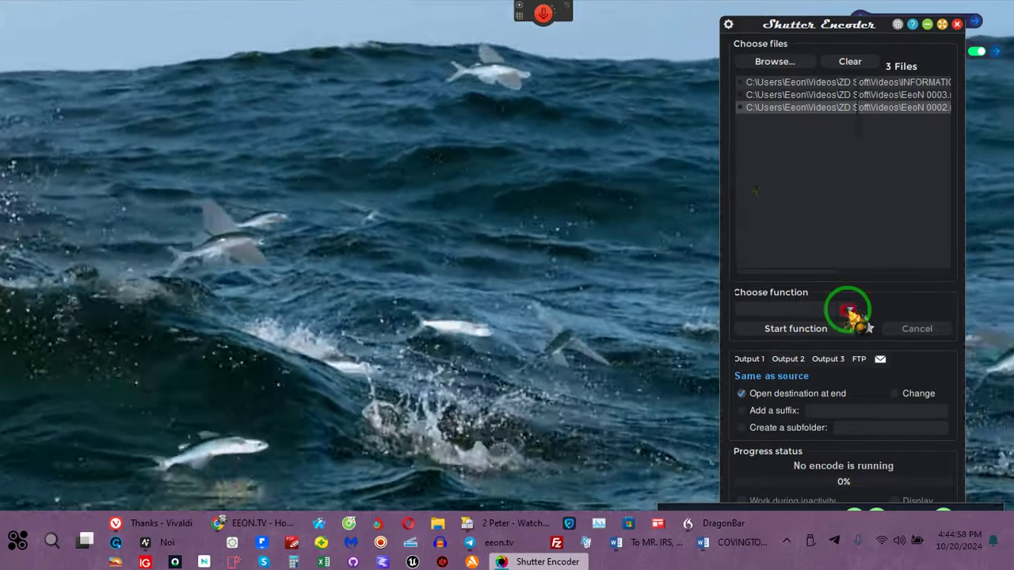
{"action": "left_click", "coordinate": [849, 310]}
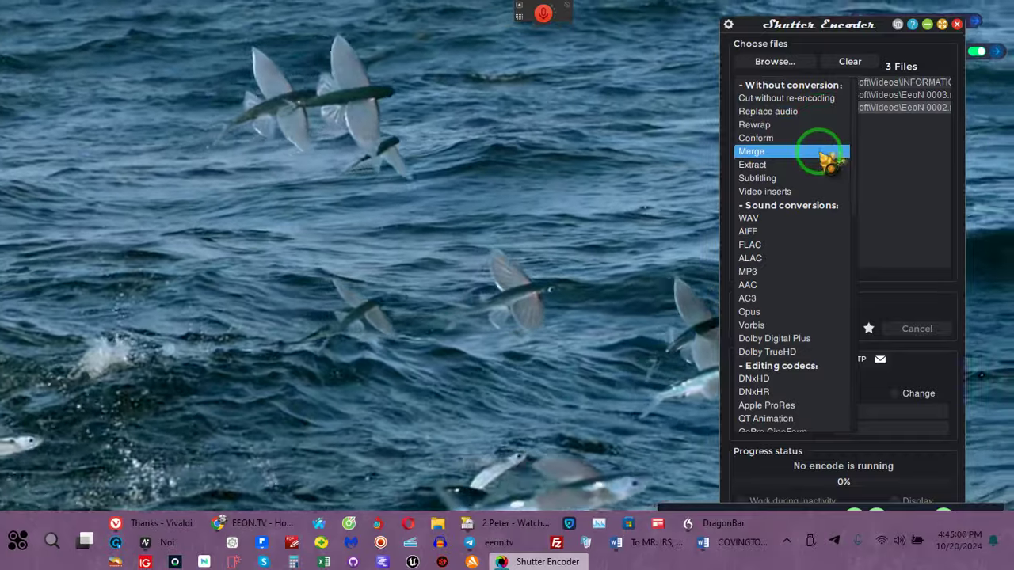
{"action": "left_click", "coordinate": [828, 154]}
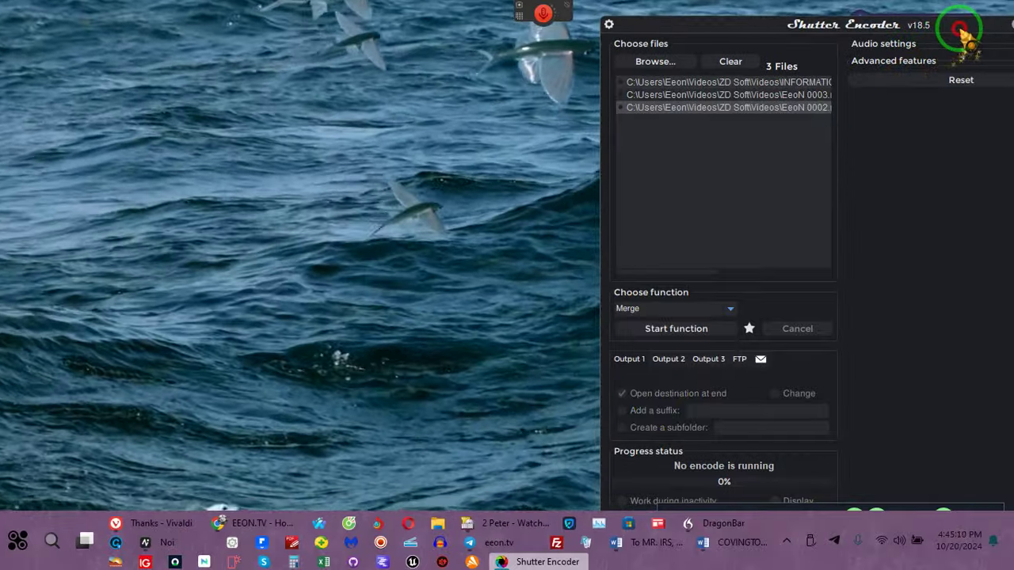
{"action": "left_click_drag", "start_coordinate": [960, 35], "coordinate": [762, 38]}
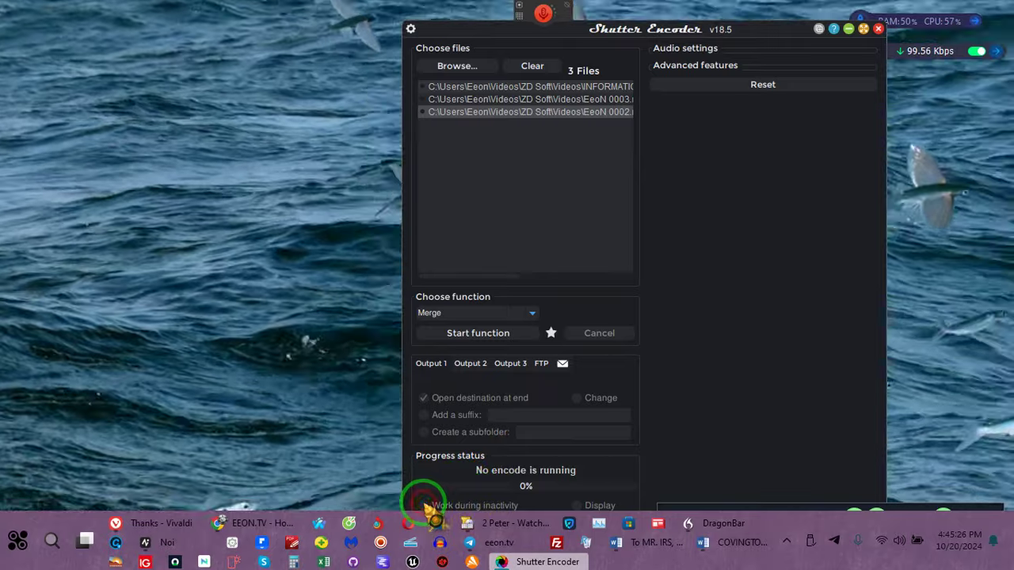
{"action": "left_click", "coordinate": [428, 510]}
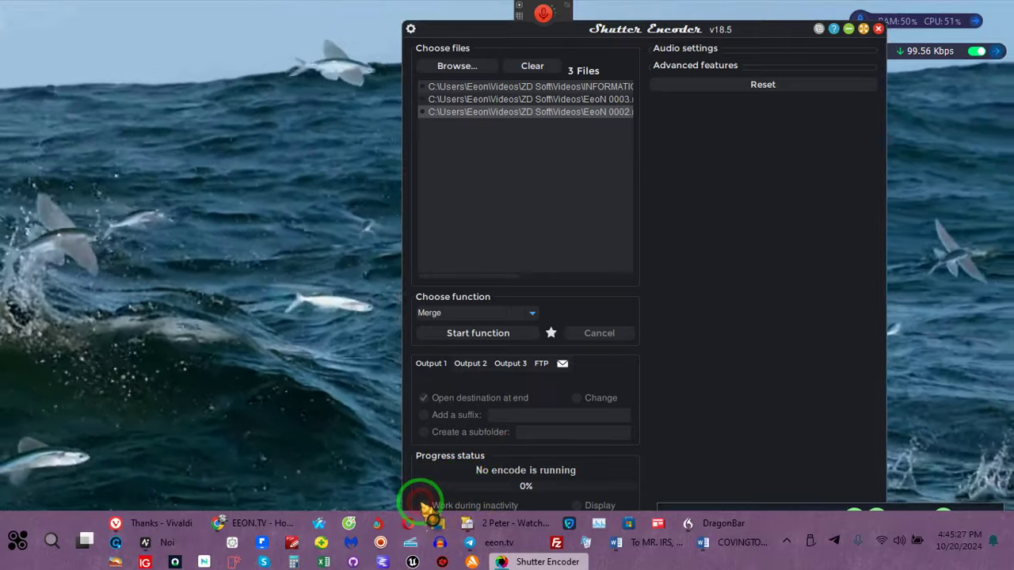
{"action": "left_click_drag", "start_coordinate": [643, 30], "coordinate": [644, 8]}
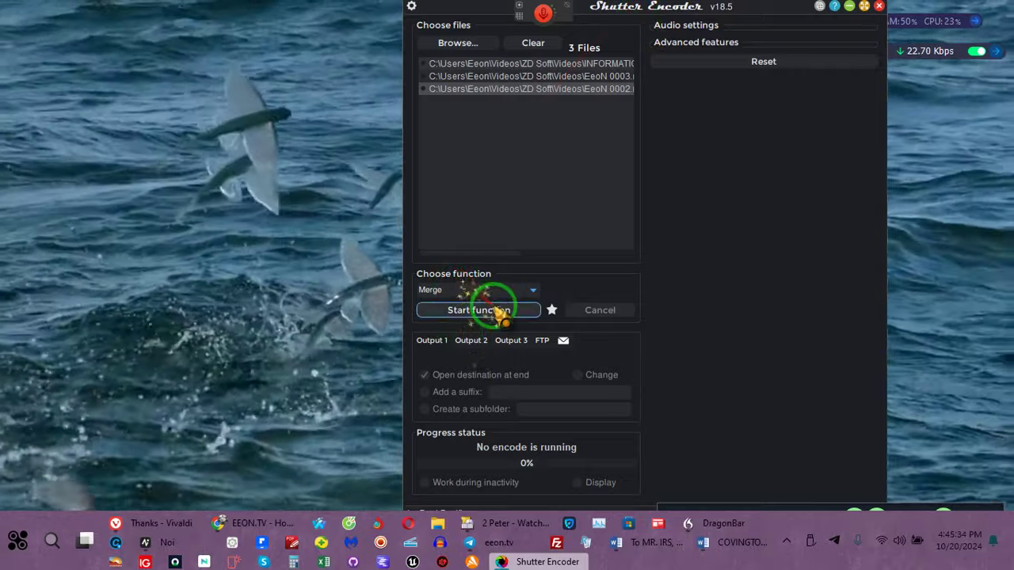
- Cancel naming the merged output and try to rearrange the order of the three videos in the file list
{"action": "left_click", "coordinate": [495, 310]}
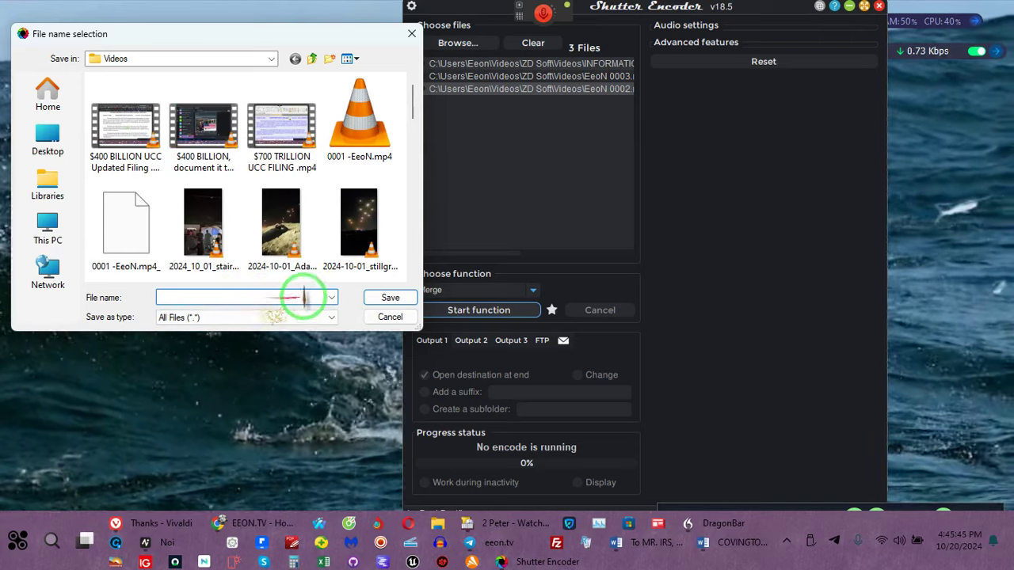
{"action": "left_click", "coordinate": [390, 317]}
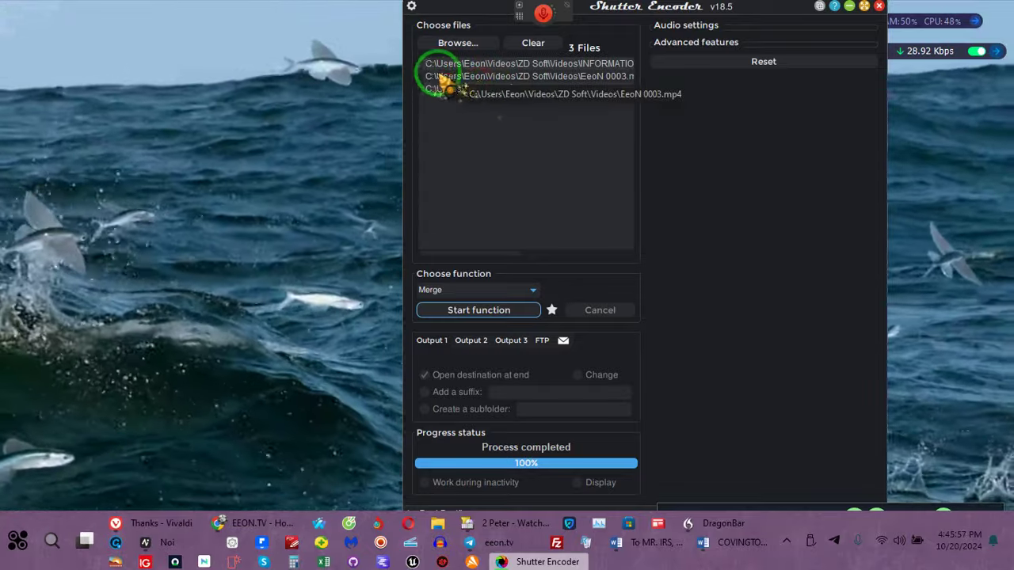
{"action": "scroll", "coordinate": [473, 87], "scroll_direction": "right", "scroll_amount": 2}
{"action": "left_click_drag", "start_coordinate": [474, 85], "coordinate": [427, 70]}
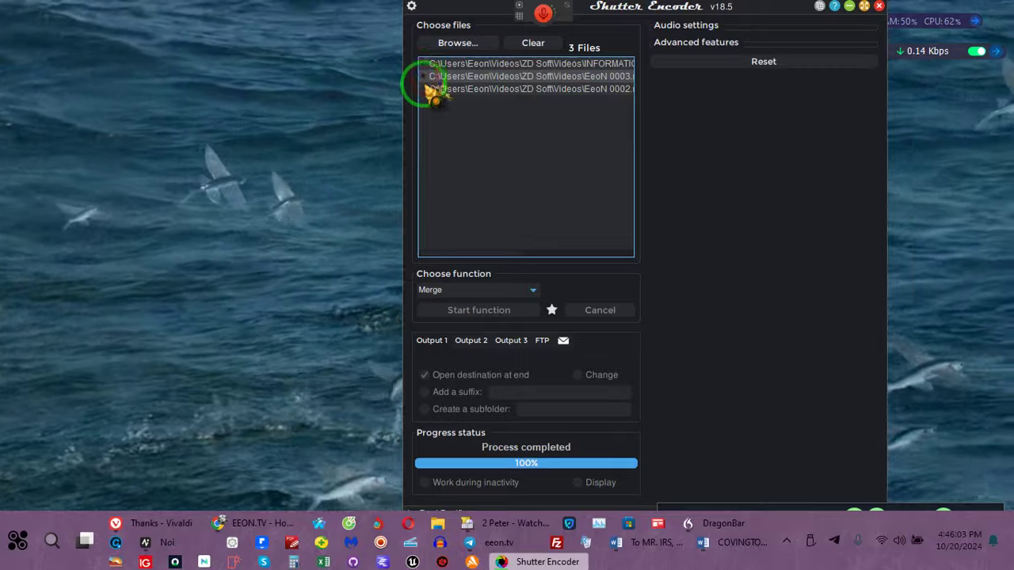
{"action": "left_click_drag", "start_coordinate": [425, 89], "coordinate": [541, 295]}
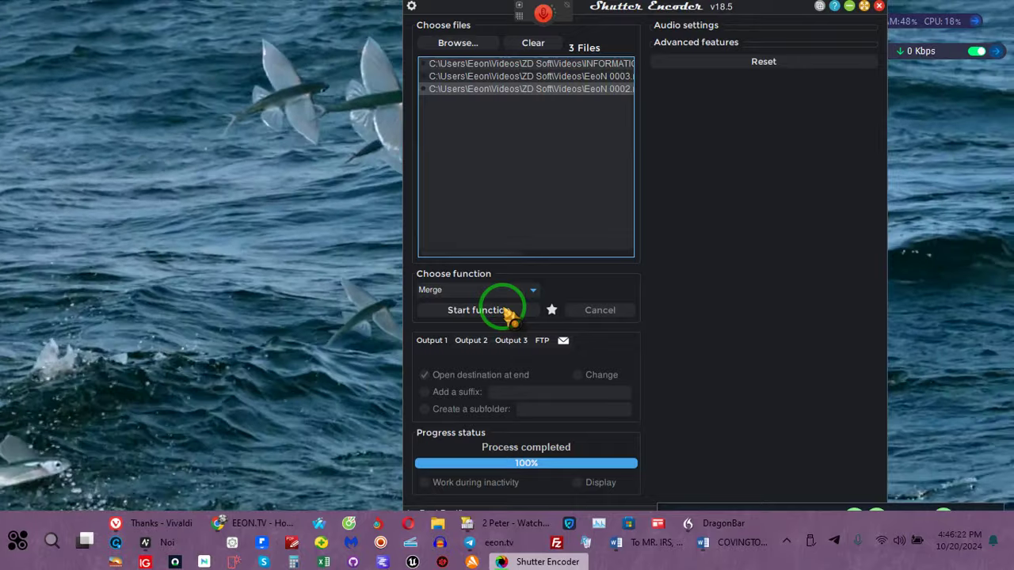
- Try to merge the three videos into a file named "Too mush Information" in the Desktop folder
{"action": "left_click", "coordinate": [507, 311]}
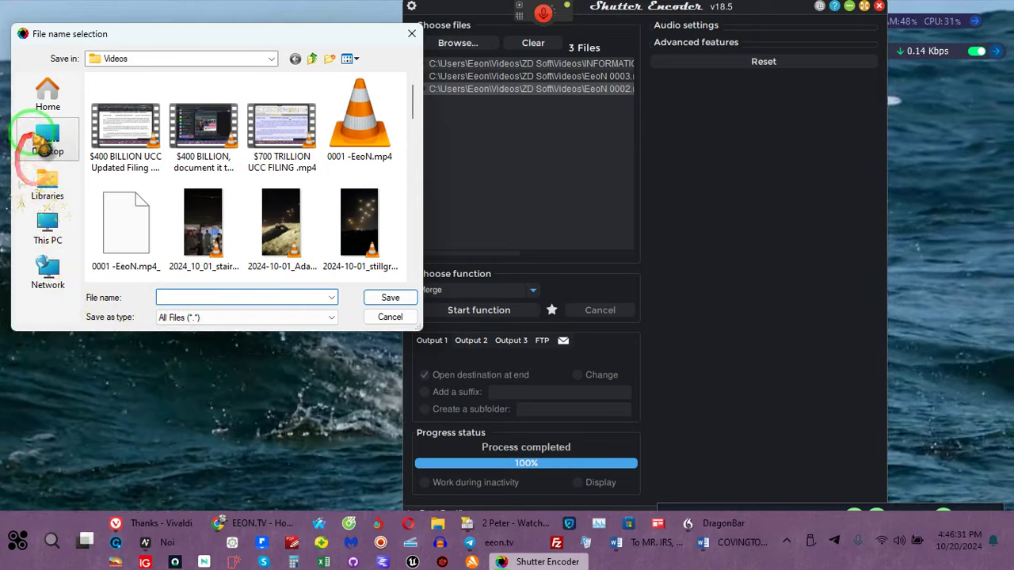
{"action": "left_click", "coordinate": [44, 138]}
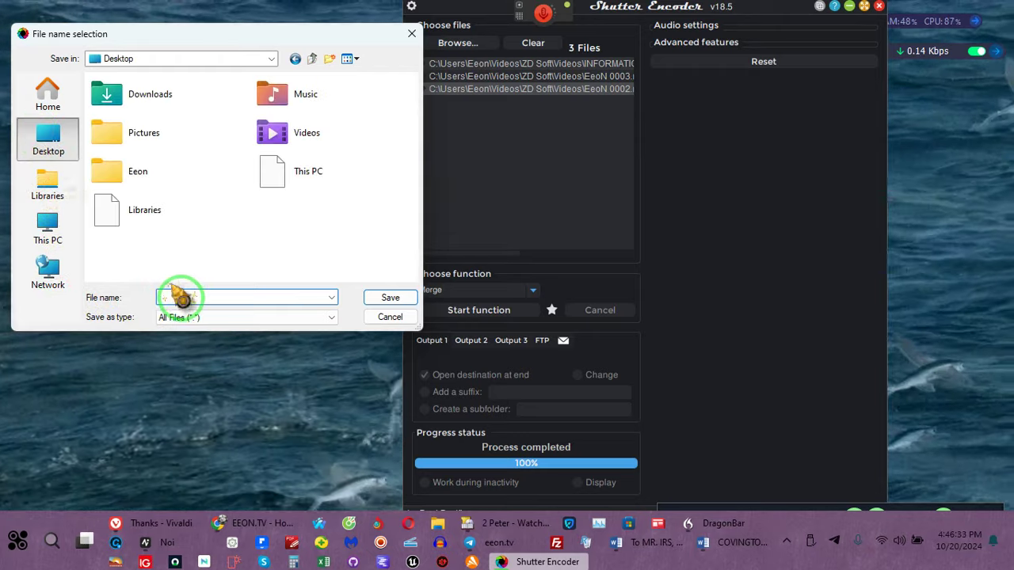
{"action": "left_click", "coordinate": [181, 299]}
{"action": "left_click", "coordinate": [181, 299]}
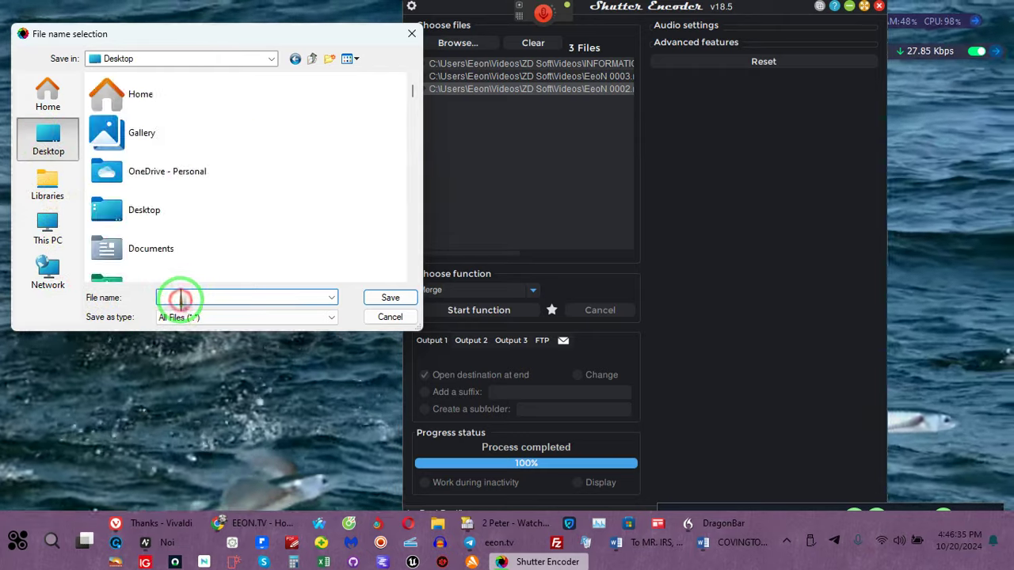
{"action": "left_click", "coordinate": [132, 209]}
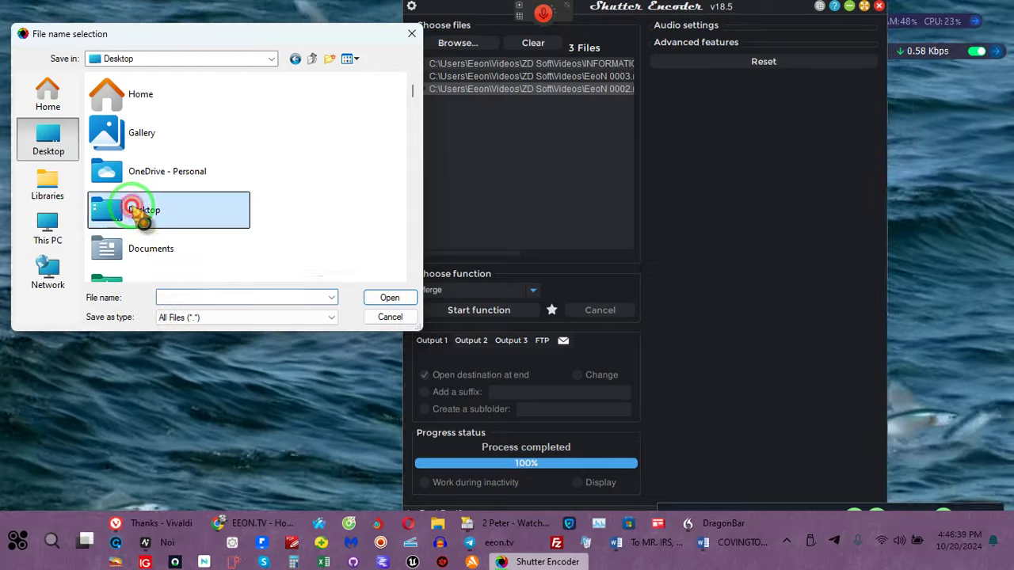
{"action": "double_click", "coordinate": [132, 209]}
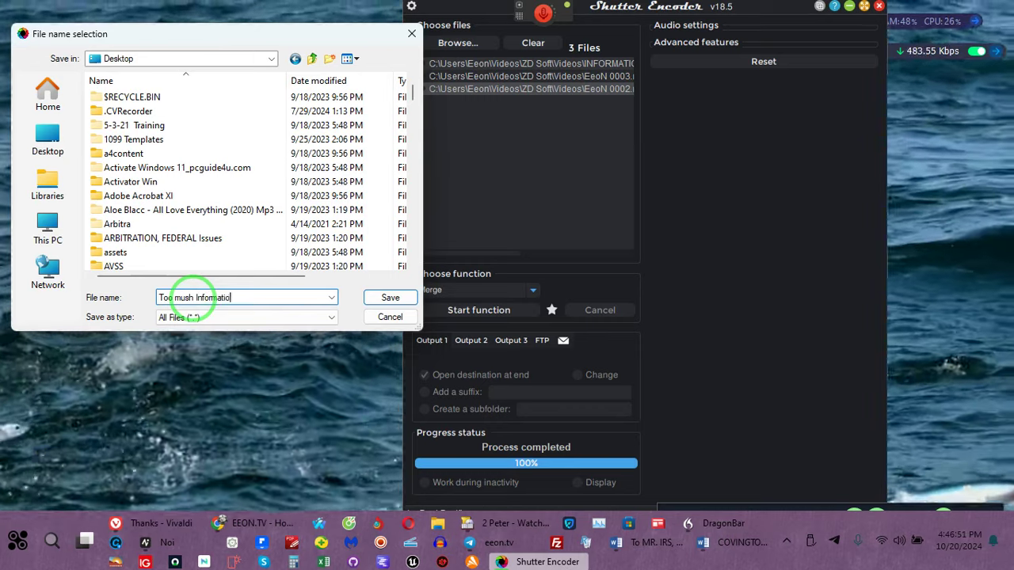
{"action": "left_click", "coordinate": [396, 297]}
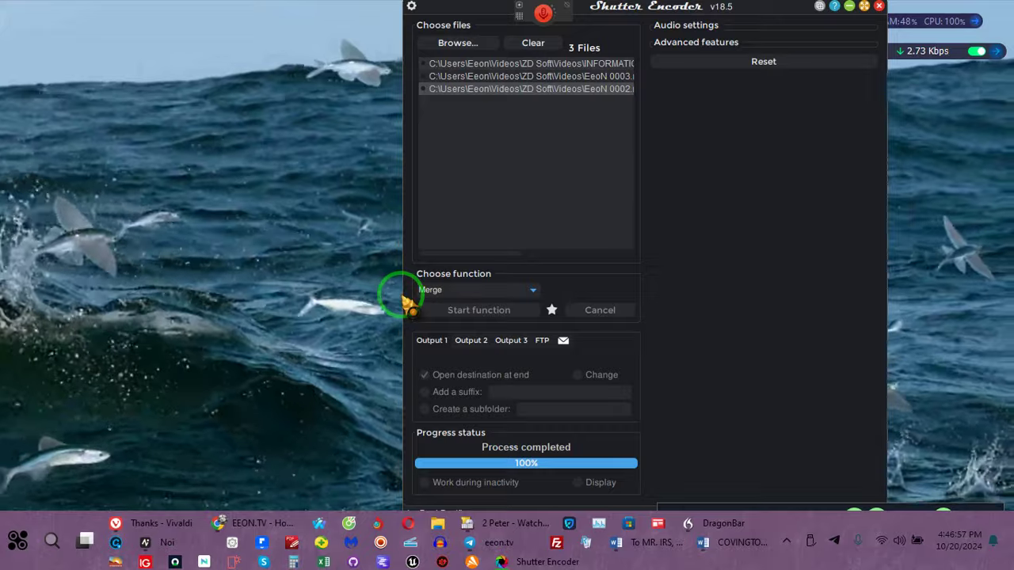
{"action": "left_click", "coordinate": [408, 307]}
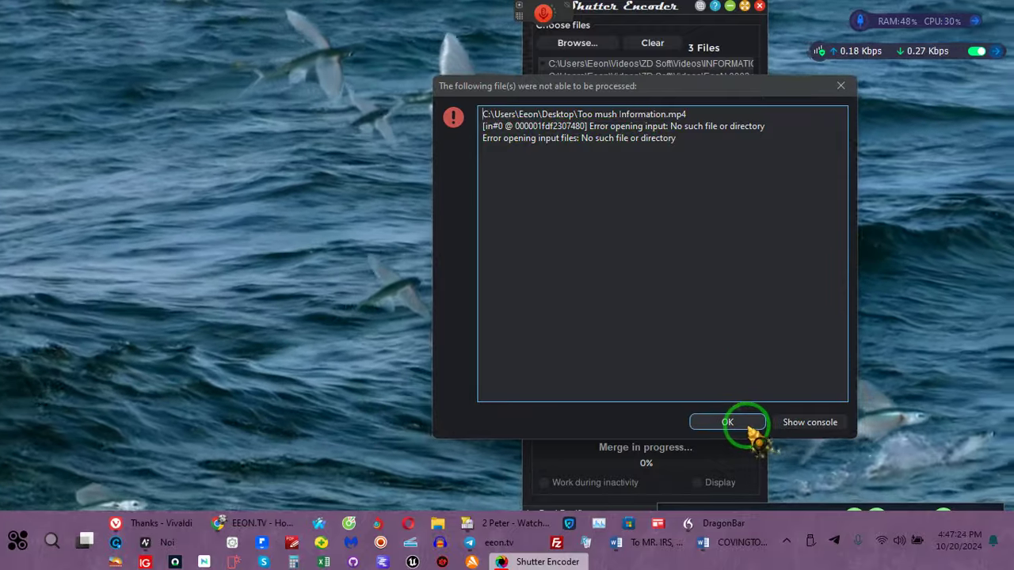
{"action": "left_click", "coordinate": [746, 425]}
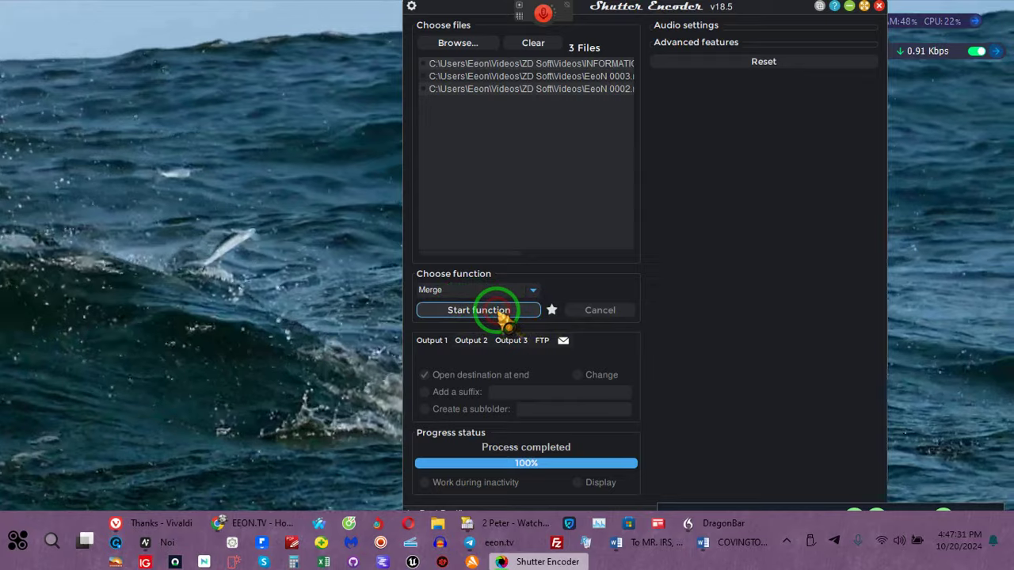
- Start the Merge function again and look through This PC, Libraries and Desktop for a save location, trying to open Home from Desktop
{"action": "left_click", "coordinate": [501, 313]}
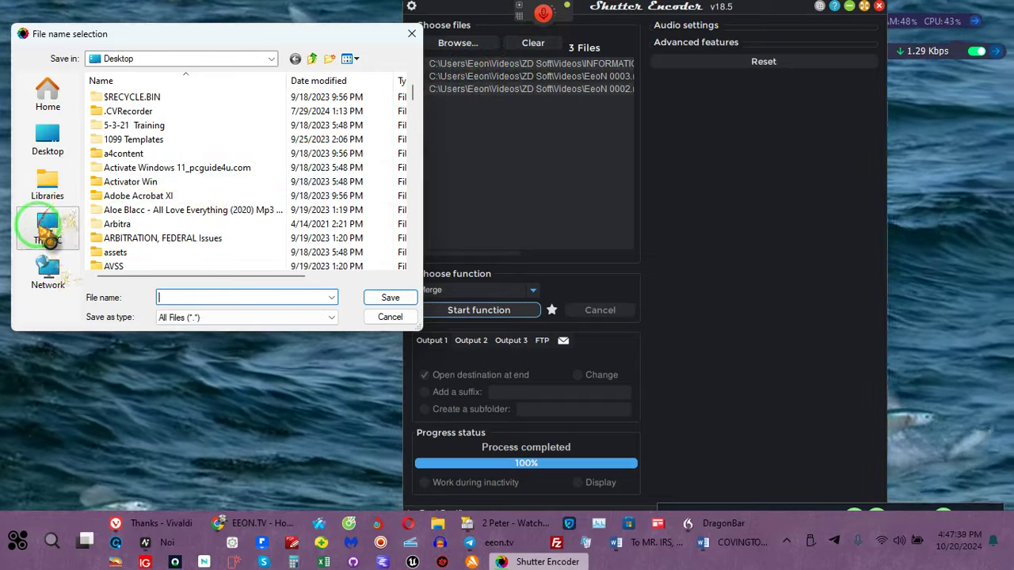
{"action": "left_click", "coordinate": [47, 229]}
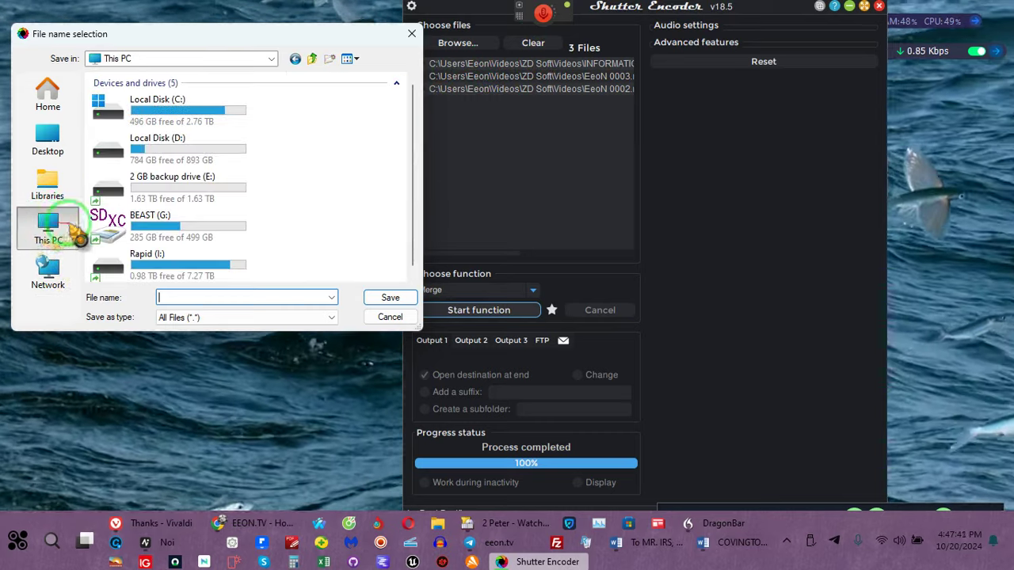
{"action": "left_click", "coordinate": [49, 190]}
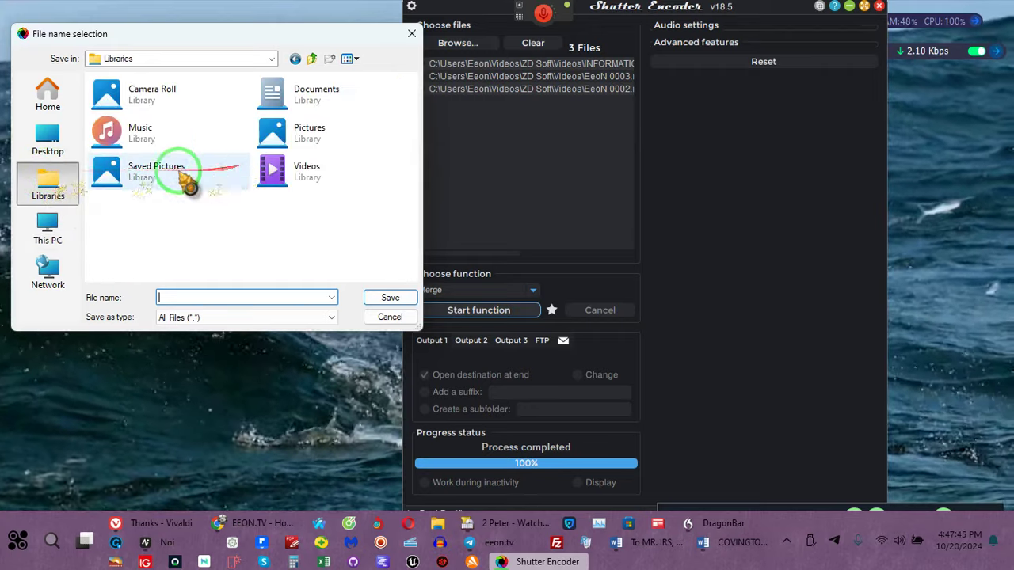
{"action": "left_click", "coordinate": [53, 143]}
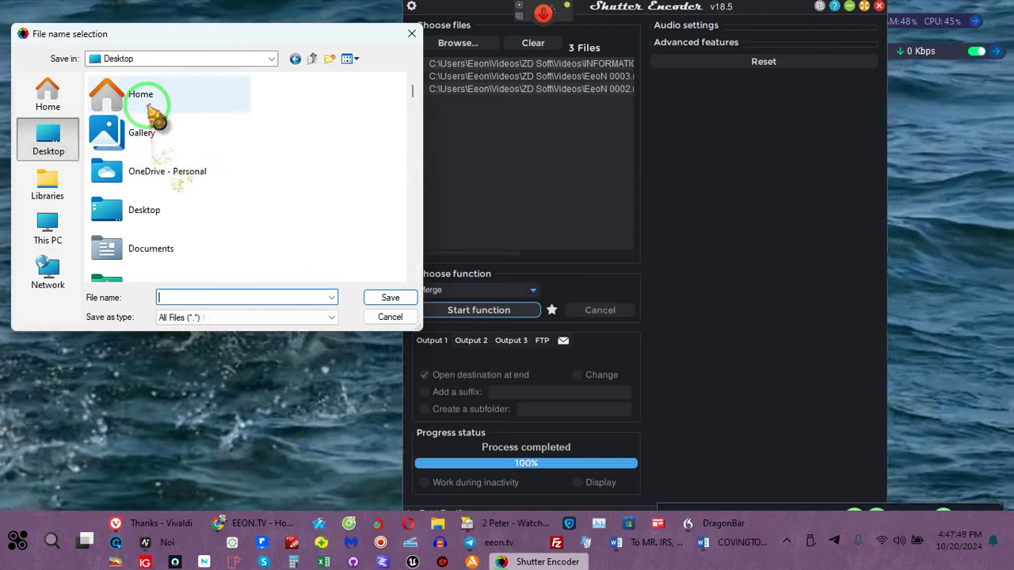
{"action": "double_click", "coordinate": [156, 118]}
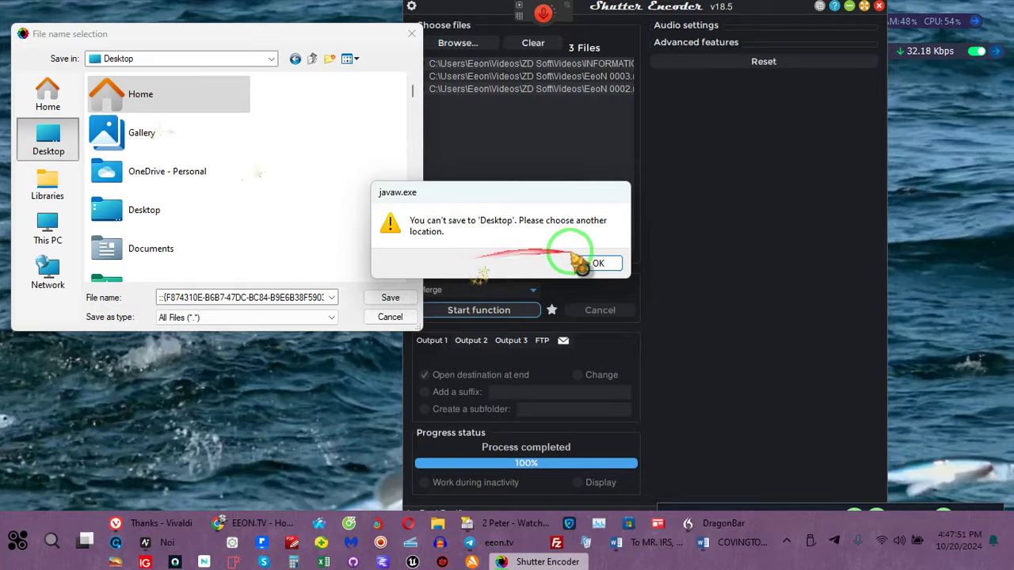
{"action": "left_click", "coordinate": [602, 263]}
{"action": "scroll", "coordinate": [278, 229], "scroll_direction": "down", "scroll_amount": 3}
{"action": "scroll", "coordinate": [277, 230], "scroll_direction": "down", "scroll_amount": 10}
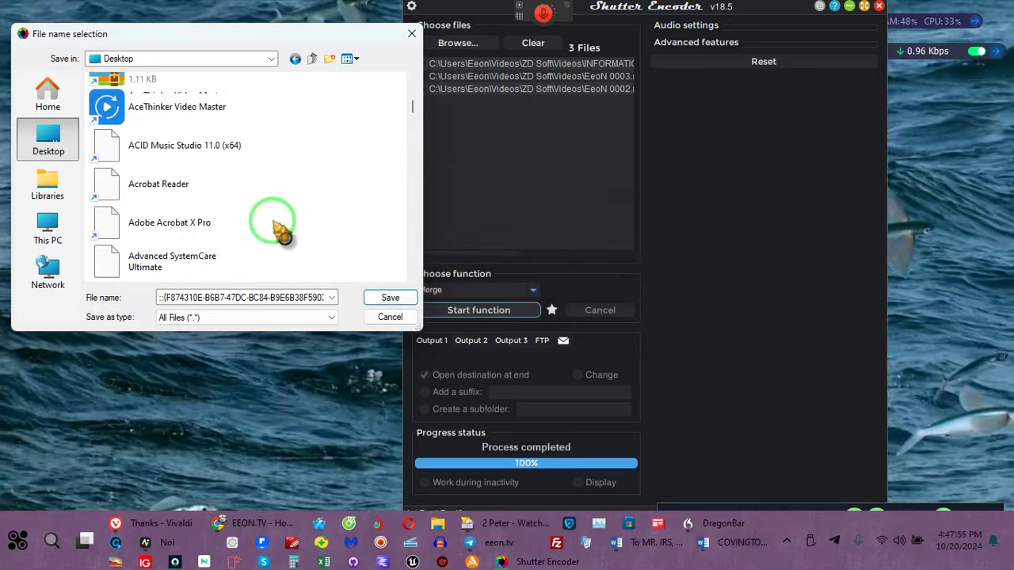
{"action": "scroll", "coordinate": [277, 230], "scroll_direction": "down", "scroll_amount": 10}
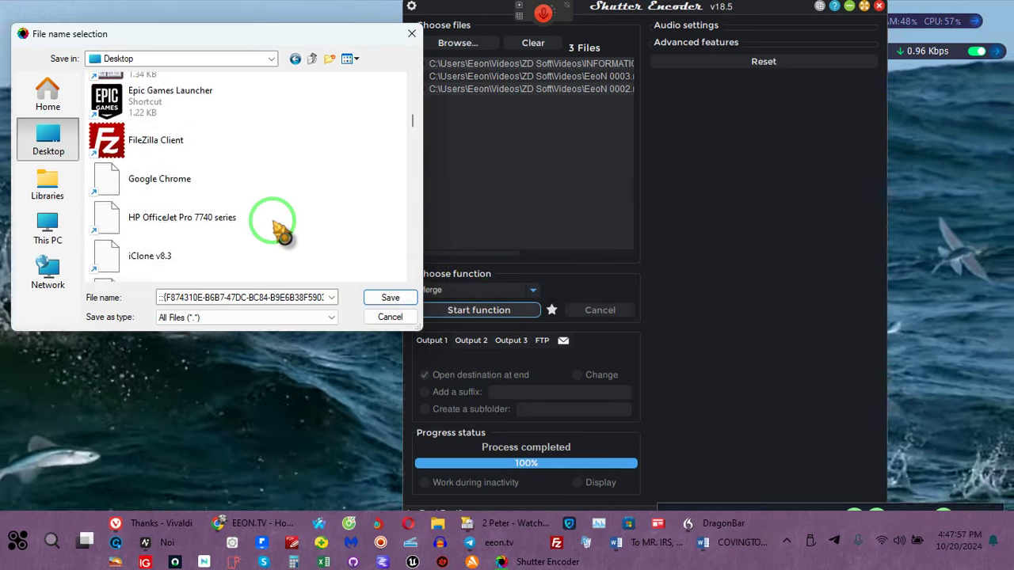
{"action": "scroll", "coordinate": [273, 226], "scroll_direction": "down", "scroll_amount": 3}
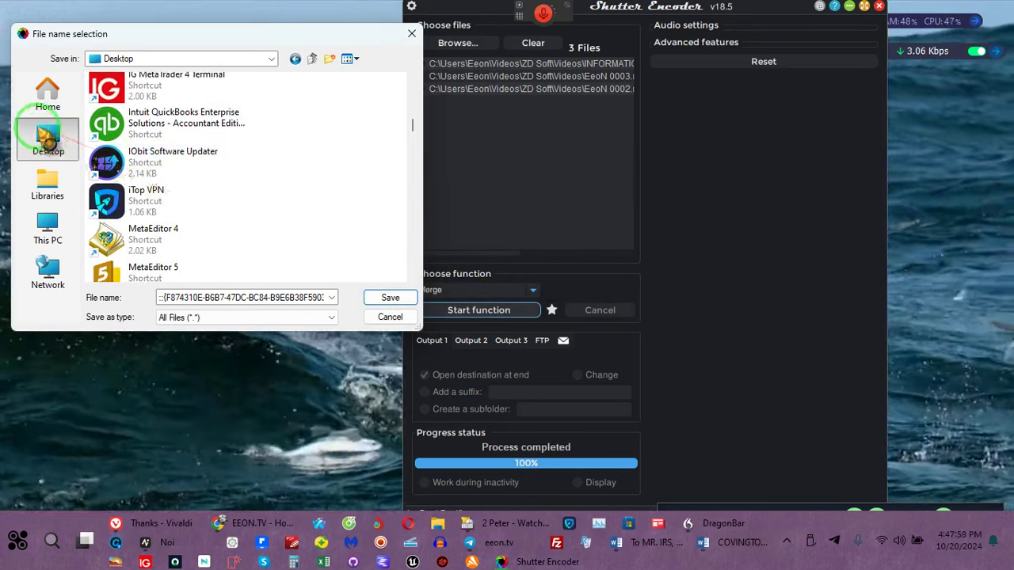
- Browse Home and open the Videos folder stored under Videos\ZD Soft as the save location for the merged file
{"action": "left_click", "coordinate": [45, 91]}
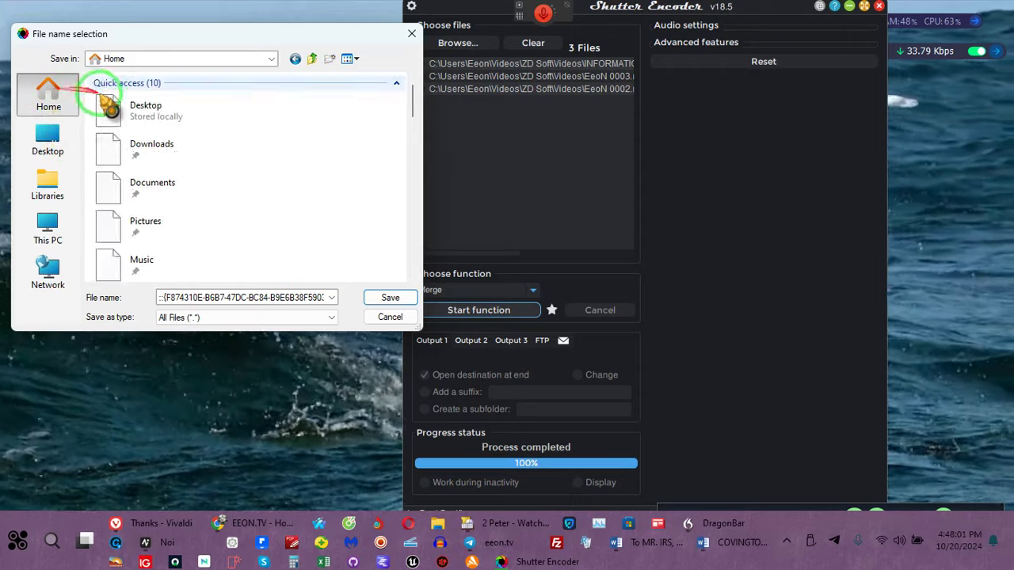
{"action": "scroll", "coordinate": [165, 254], "scroll_direction": "down", "scroll_amount": 10}
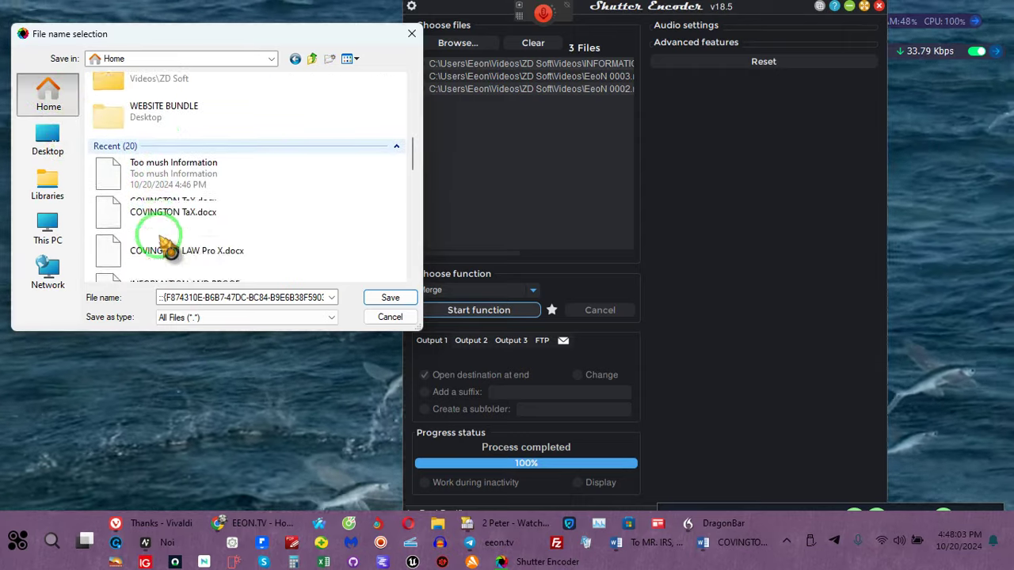
{"action": "scroll", "coordinate": [168, 249], "scroll_direction": "down", "scroll_amount": 2}
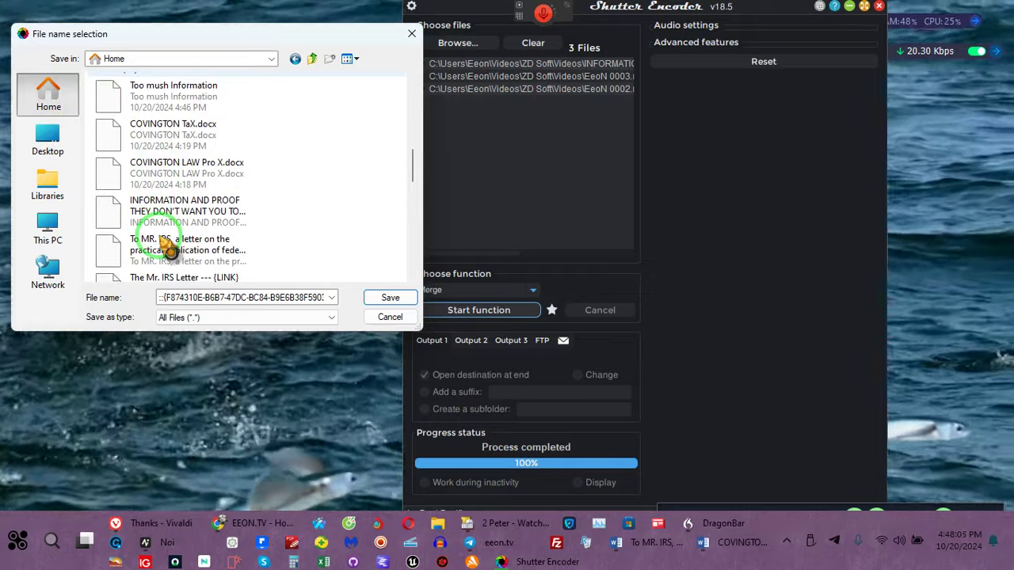
{"action": "scroll", "coordinate": [169, 247], "scroll_direction": "down", "scroll_amount": 2}
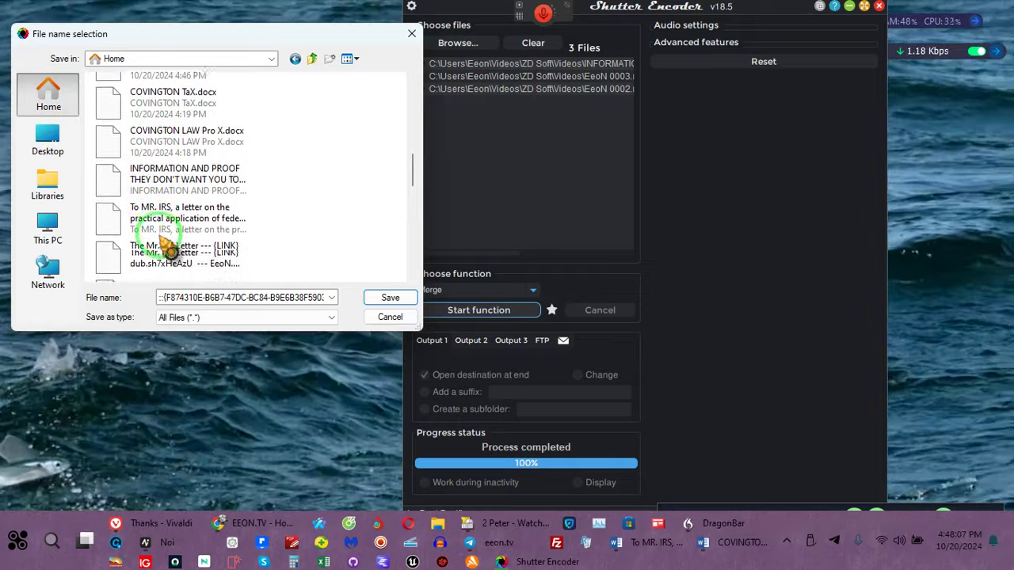
{"action": "scroll", "coordinate": [169, 247], "scroll_direction": "up", "scroll_amount": 12}
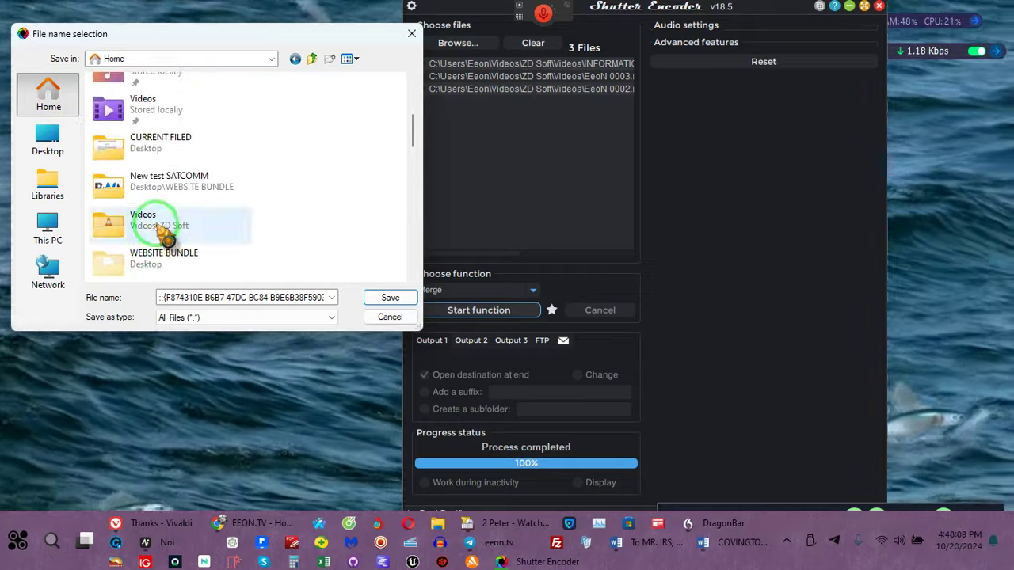
{"action": "left_click", "coordinate": [162, 226]}
{"action": "double_click", "coordinate": [161, 226]}
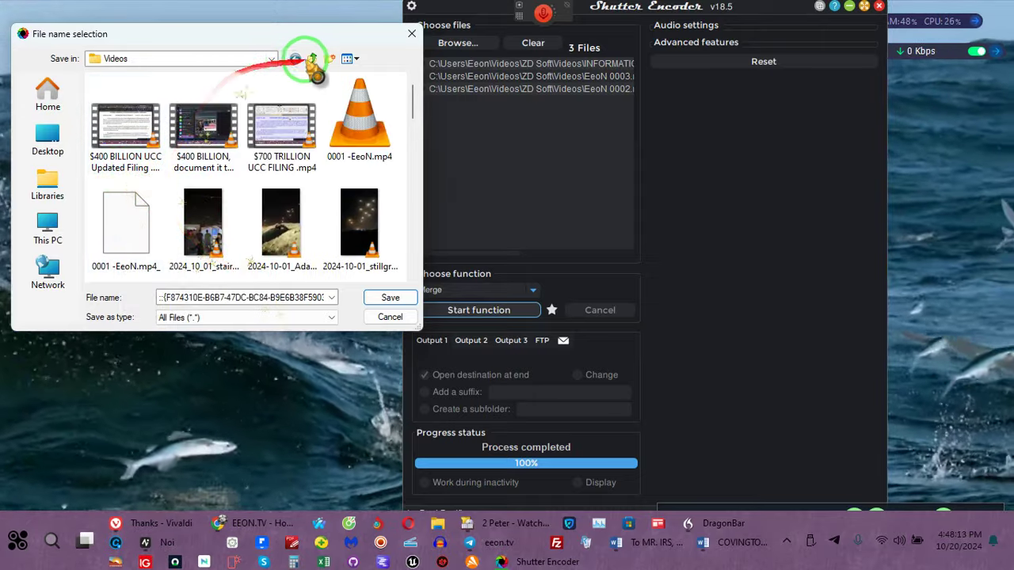
- Show the Videos folder's files in Details view and sort them by date with the newest first
{"action": "left_click", "coordinate": [354, 59]}
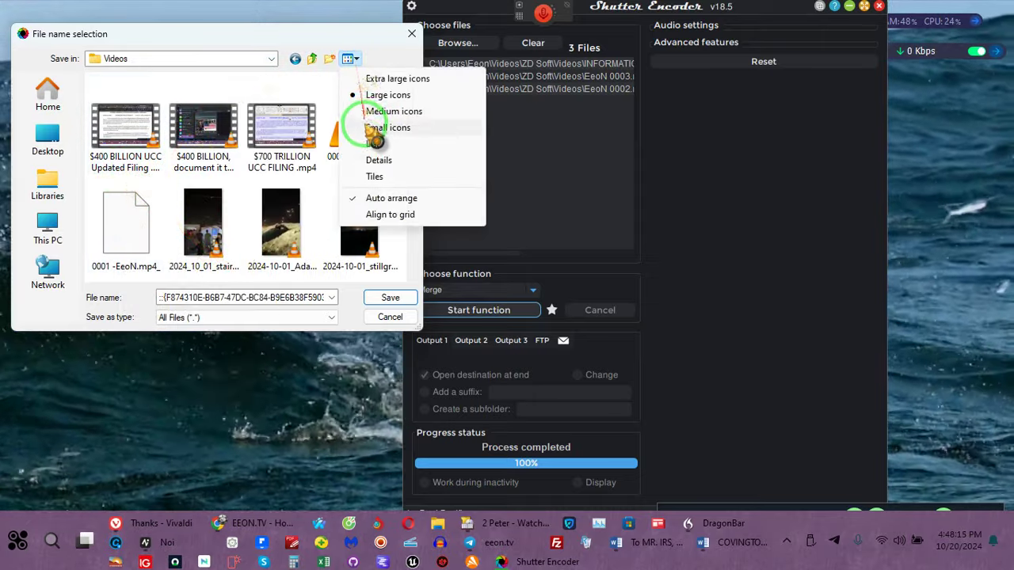
{"action": "left_click", "coordinate": [376, 160]}
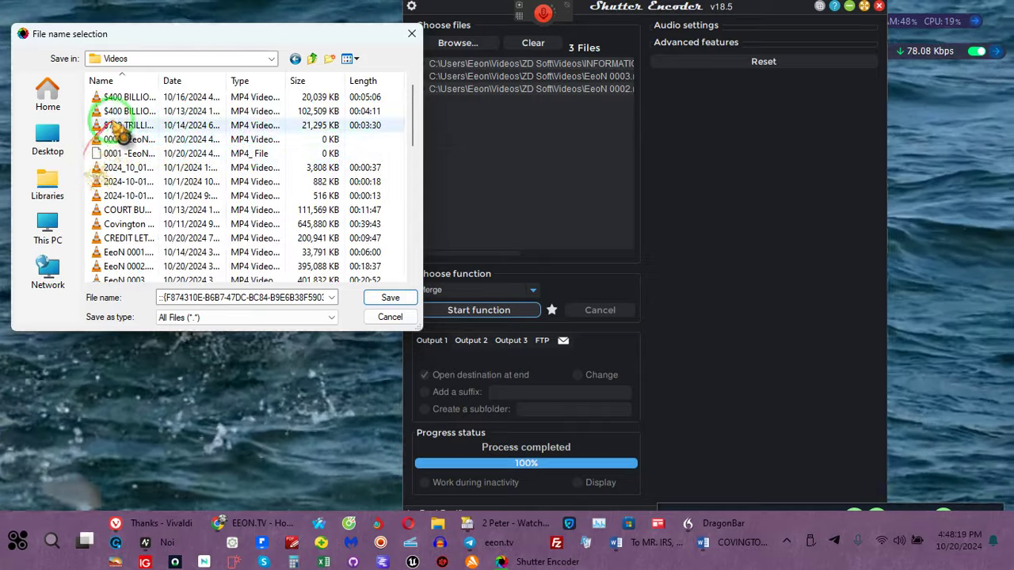
{"action": "left_click", "coordinate": [190, 81]}
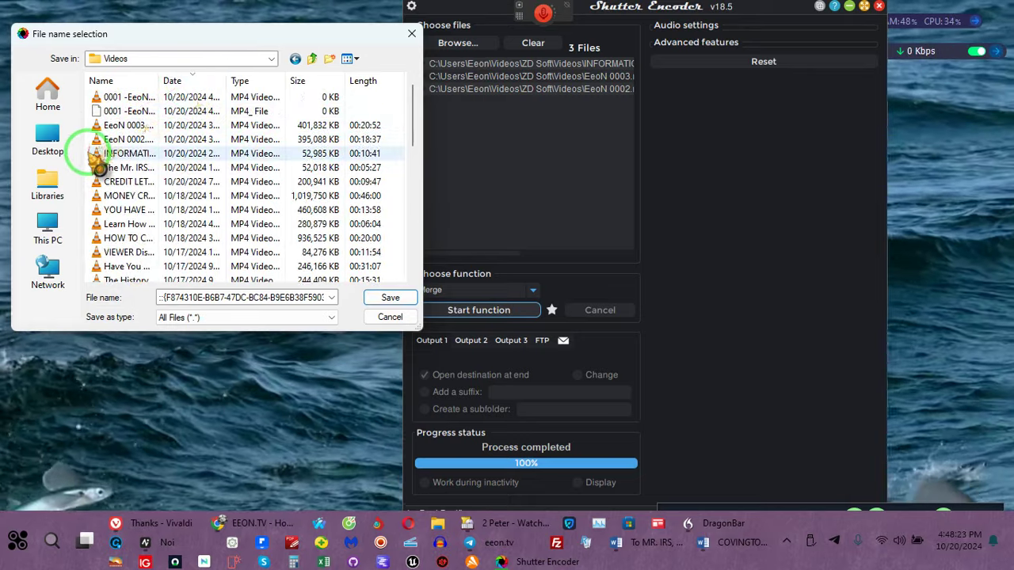
- Use the INFORMATION AND PROOF video's name as the output file name and widen the save dialog
{"action": "left_click", "coordinate": [92, 156]}
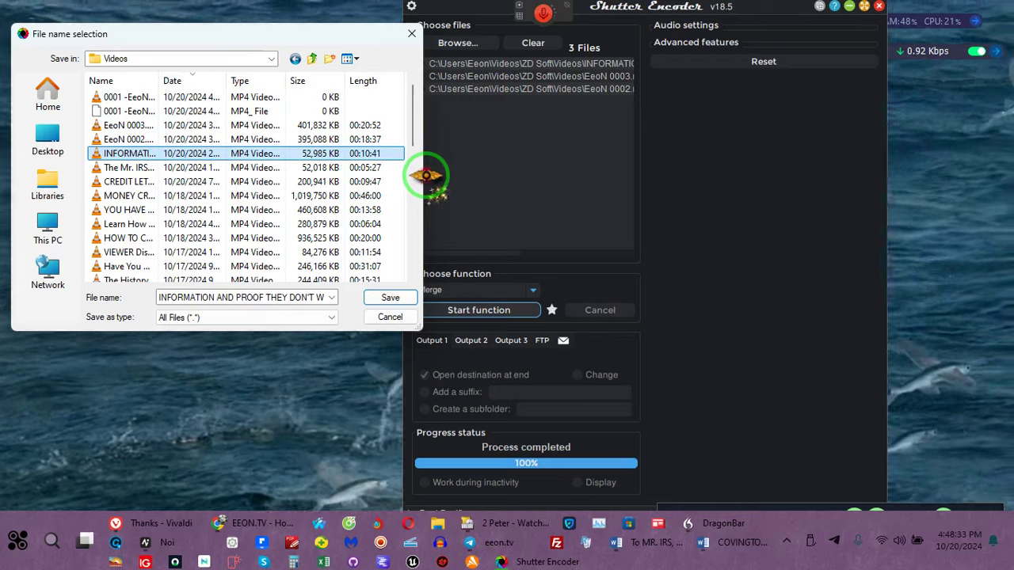
{"action": "left_click_drag", "start_coordinate": [421, 172], "coordinate": [496, 169]}
{"action": "left_click", "coordinate": [433, 158]}
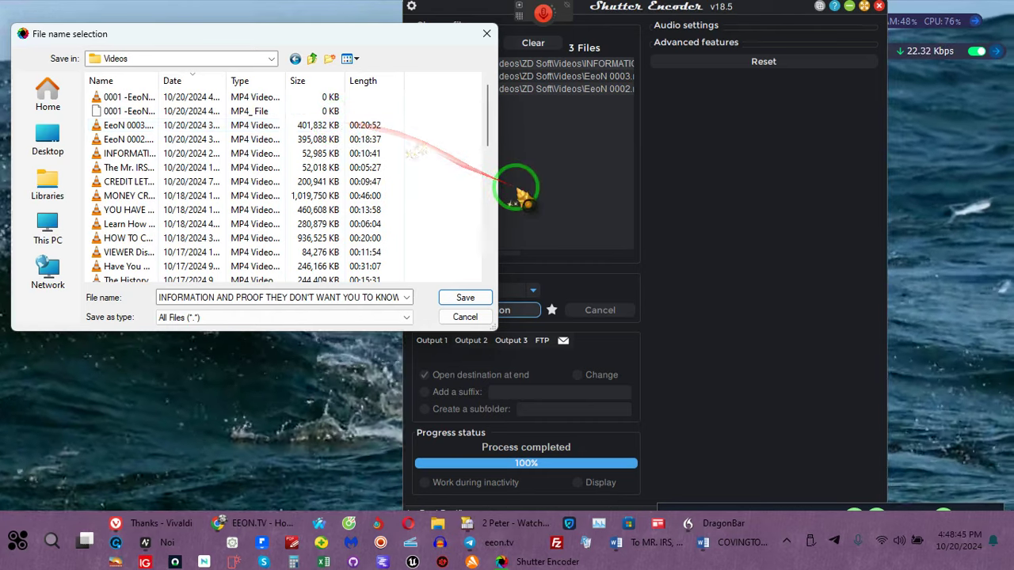
{"action": "mouse_move", "coordinate": [788, 516]}
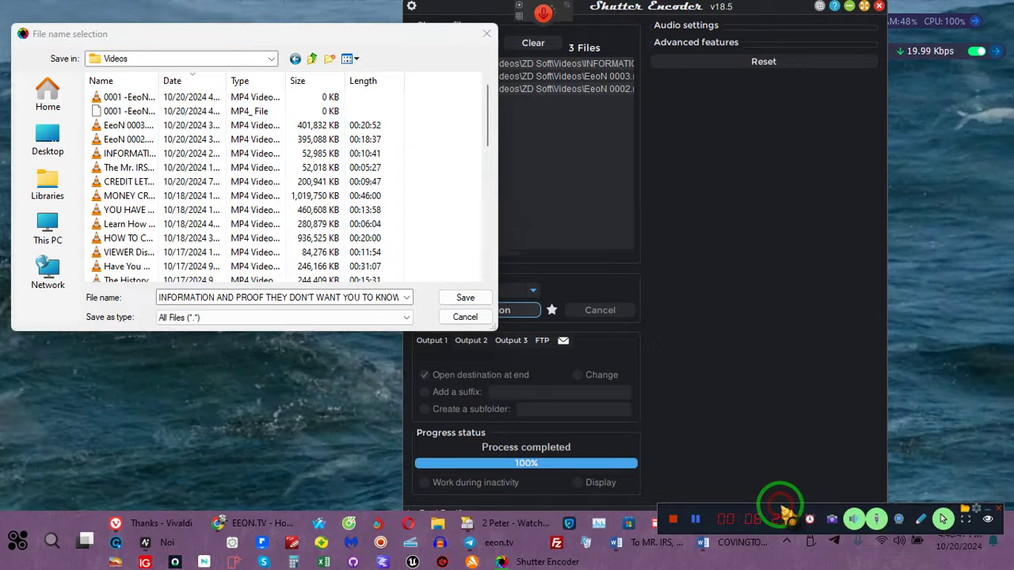
{"action": "left_click", "coordinate": [696, 519]}
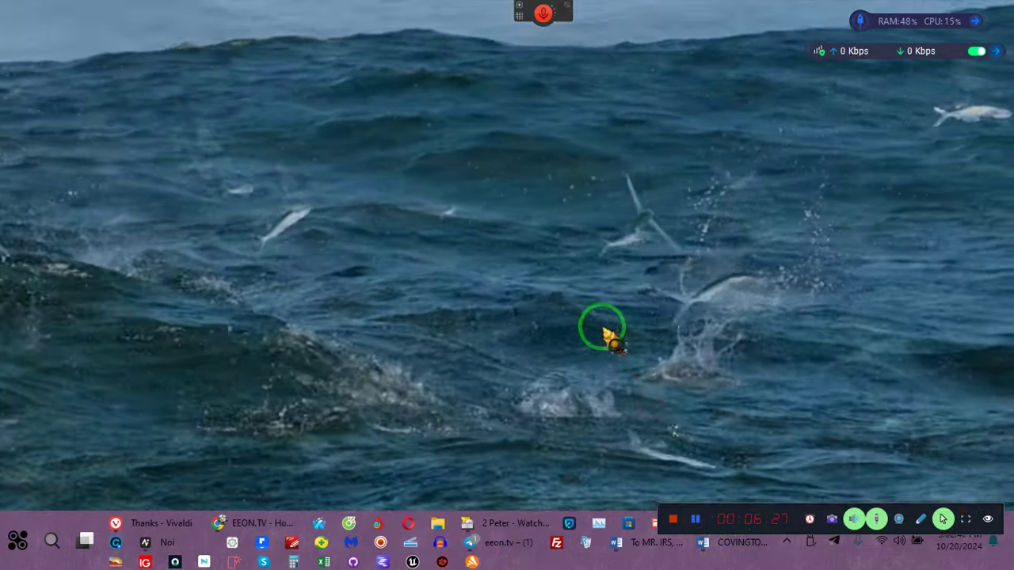